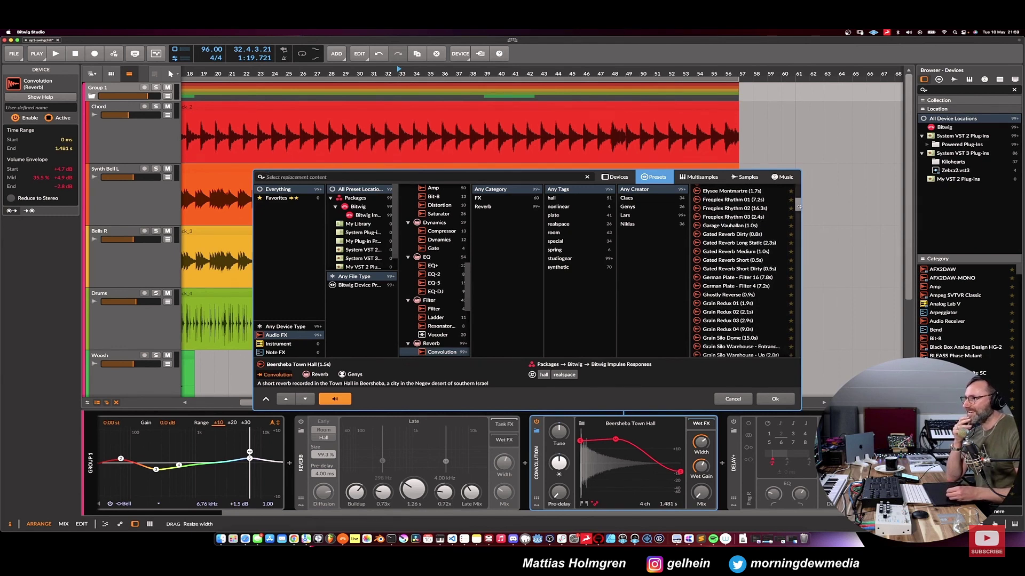
# - Browse the list of Convolution impulse presets and keep Beersheba Town Hall (1.5s)
pyautogui.moveTo(800, 211); pyautogui.dragTo(796, 225)
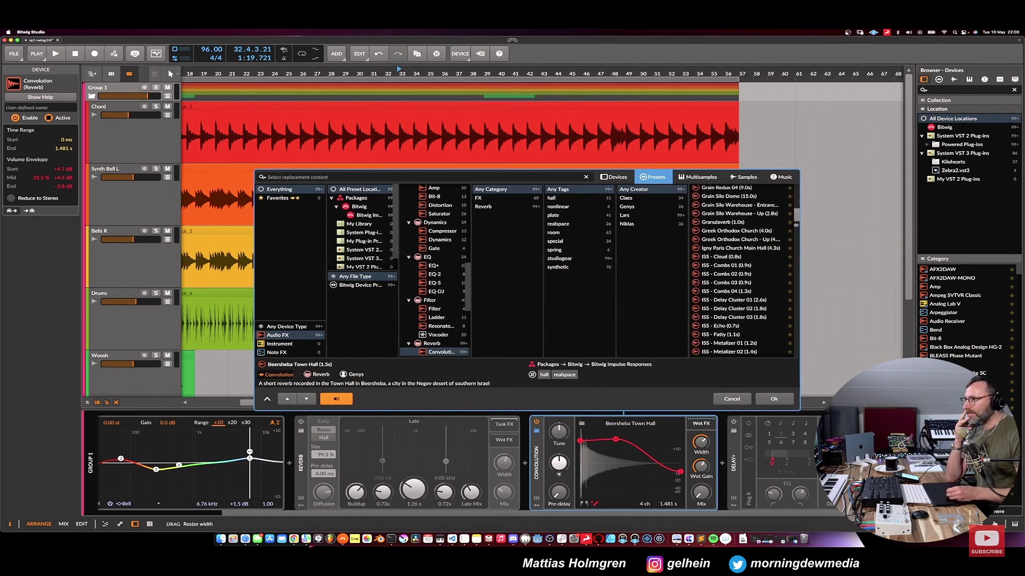
pyautogui.scroll(10, 722, 299)
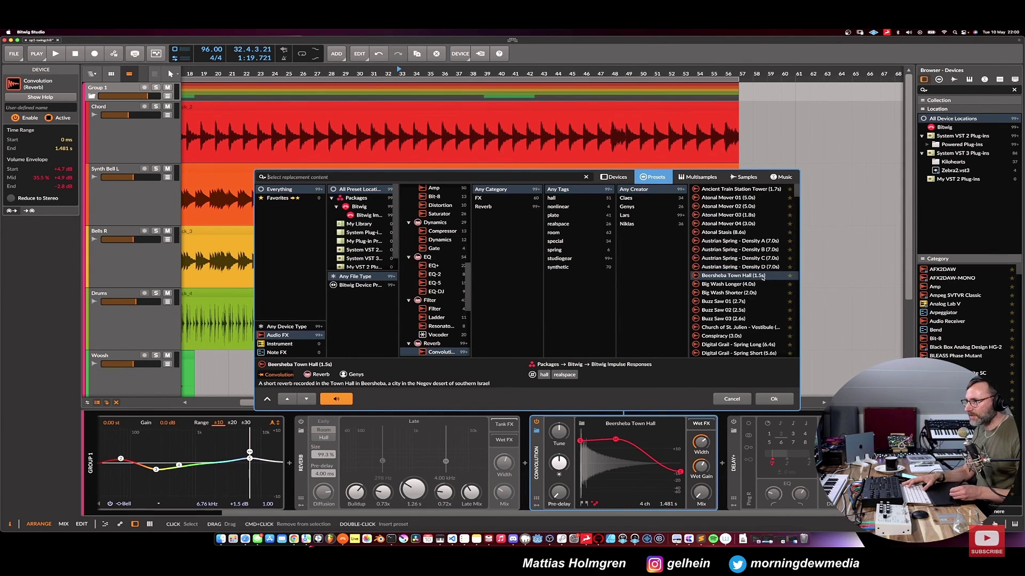
pyautogui.click(769, 400)
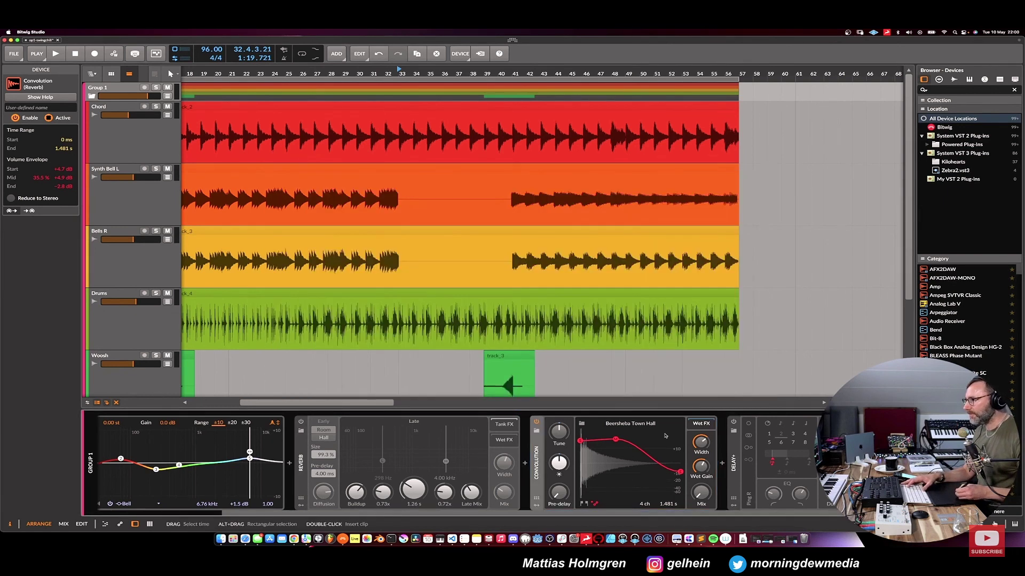
# - Play the song with Convolution's Mix at 100 %, and flatten the impulse's volume envelope to about 0 dB at start, middle and end
pyautogui.press('space')
pyautogui.moveTo(700, 493); pyautogui.dragTo(700, 397)
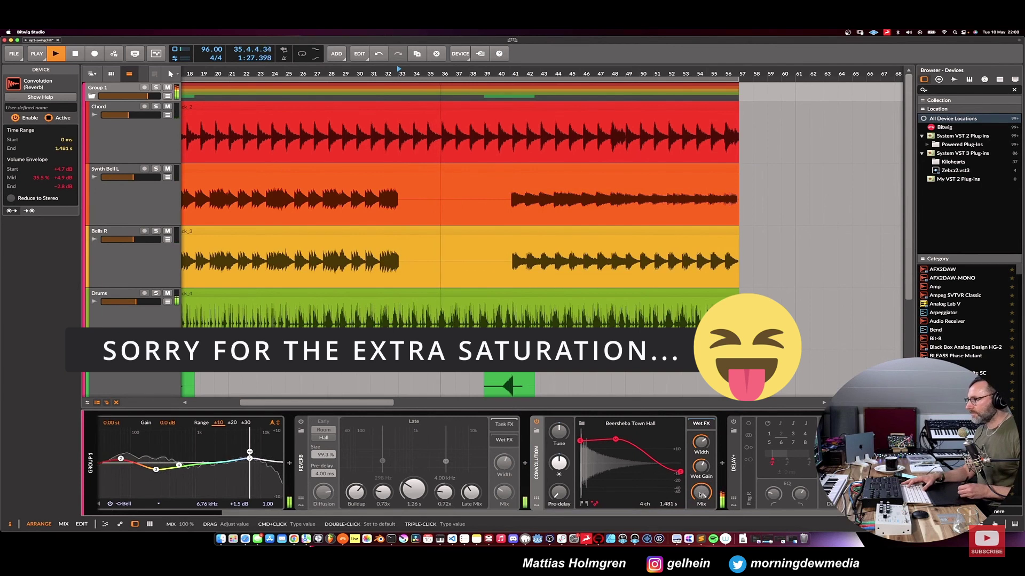
pyautogui.moveTo(617, 445); pyautogui.dragTo(632, 462)
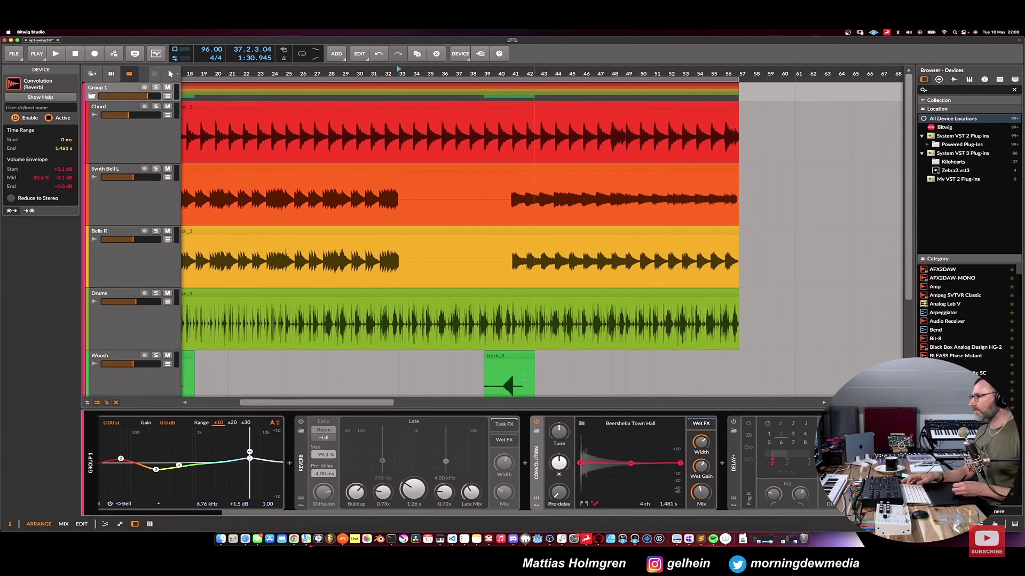
# - Review the Convolution device's help page covering its controls and inspector parameters, and close it
pyautogui.click(48, 97)
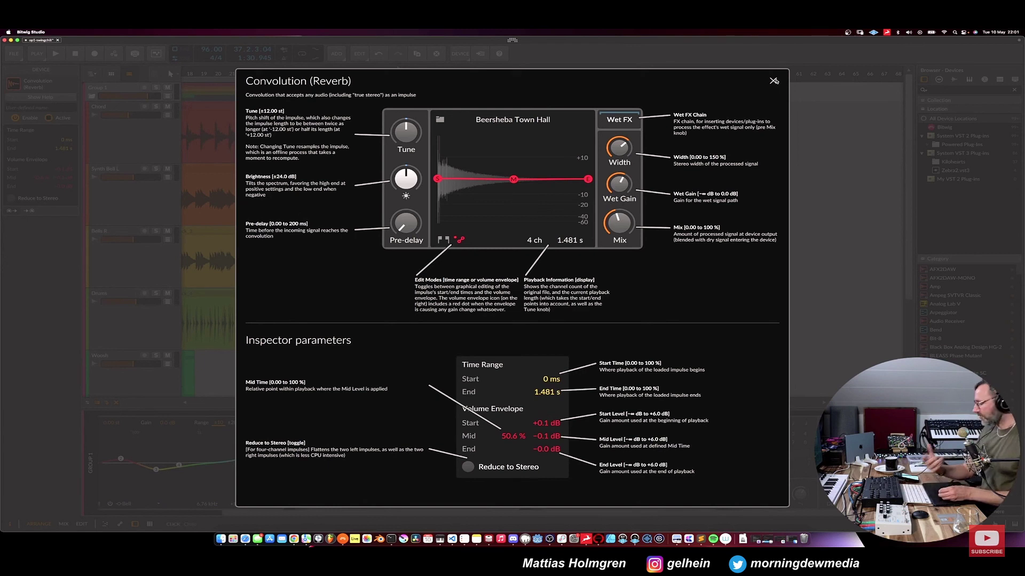
pyautogui.press('Escape')
# - Play the song with Convolution's Mix at 0 % to hear the dry signal, and raise the Mix partway during playback
pyautogui.press('space')
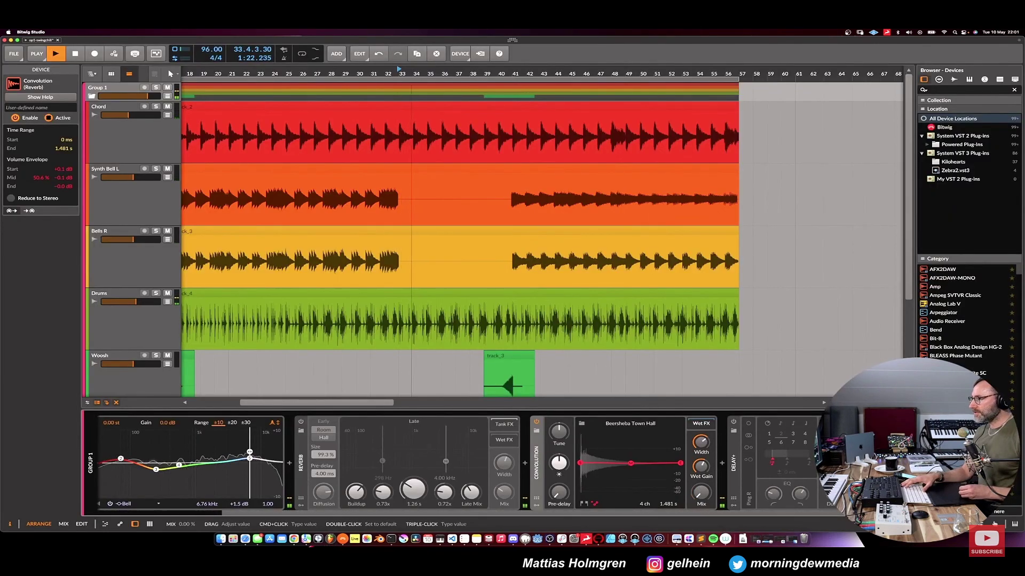
pyautogui.press('space')
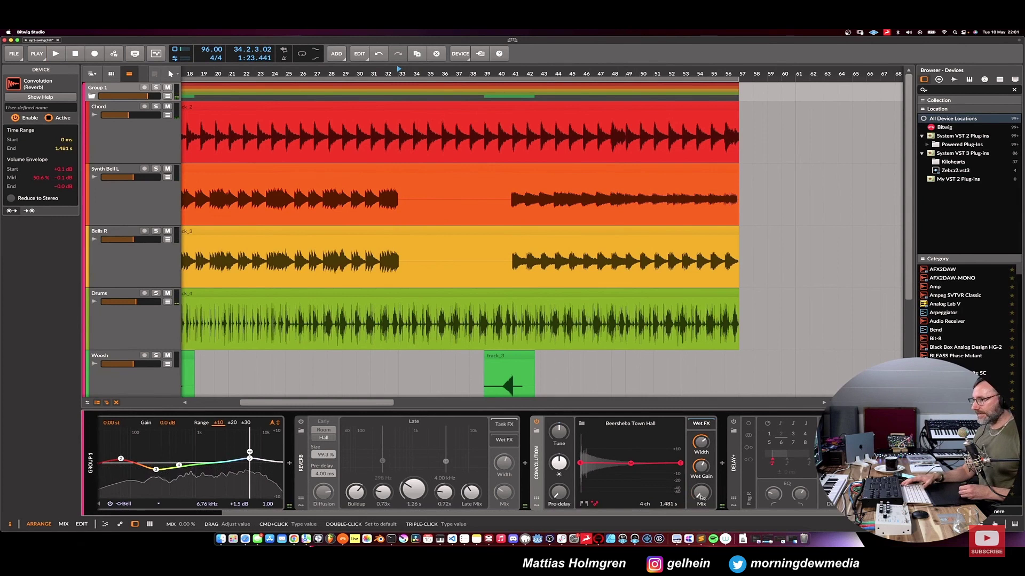
pyautogui.press('space')
pyautogui.moveTo(702, 490); pyautogui.dragTo(701, 471)
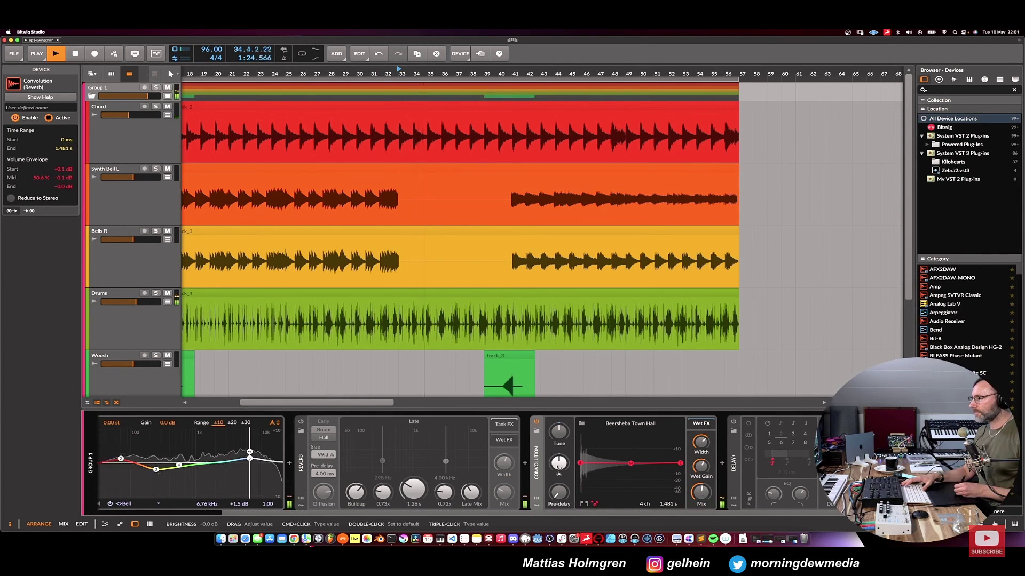
# - Audition Convolution's Brightness down to -19.2 dB during playback, and return it to neutral
pyautogui.moveTo(560, 464); pyautogui.dragTo(559, 463)
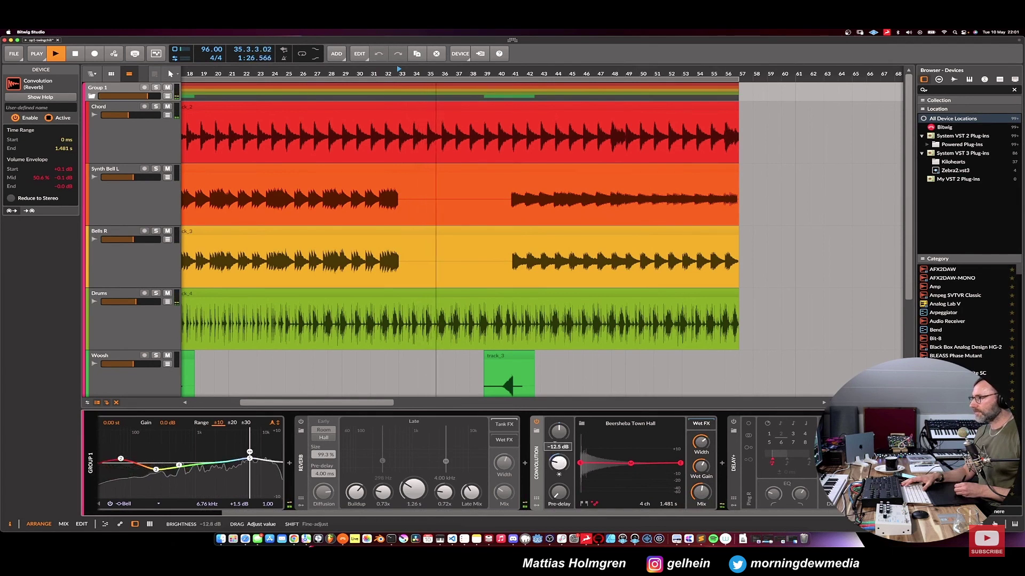
pyautogui.doubleClick(558, 463)
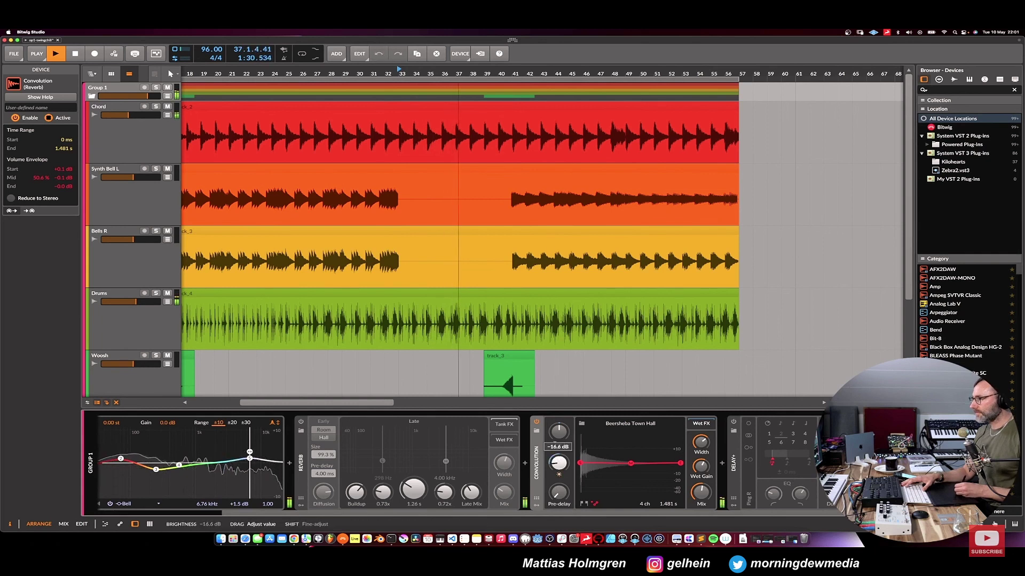
pyautogui.moveTo(558, 464); pyautogui.dragTo(558, 468)
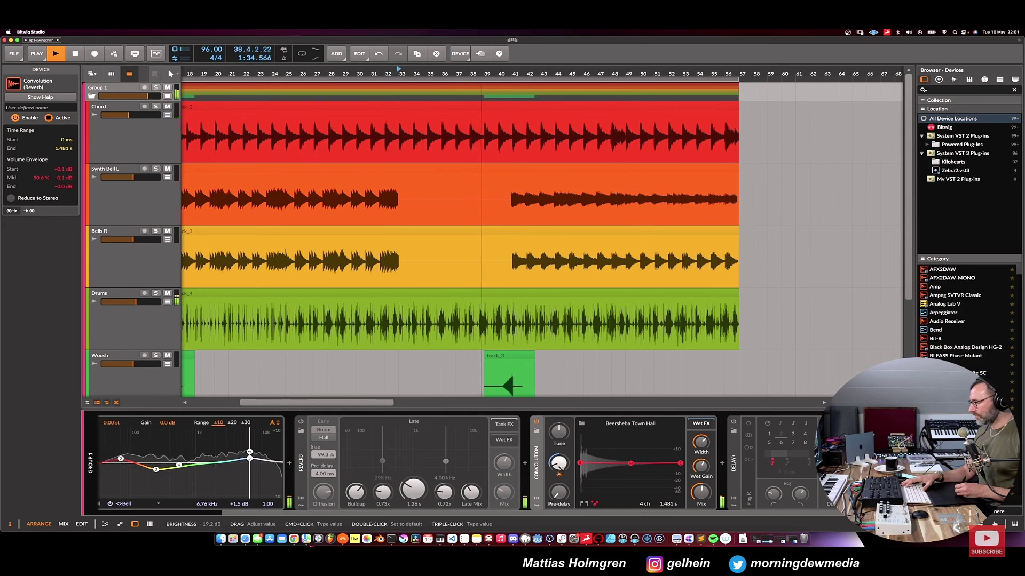
pyautogui.moveTo(559, 467); pyautogui.dragTo(558, 455)
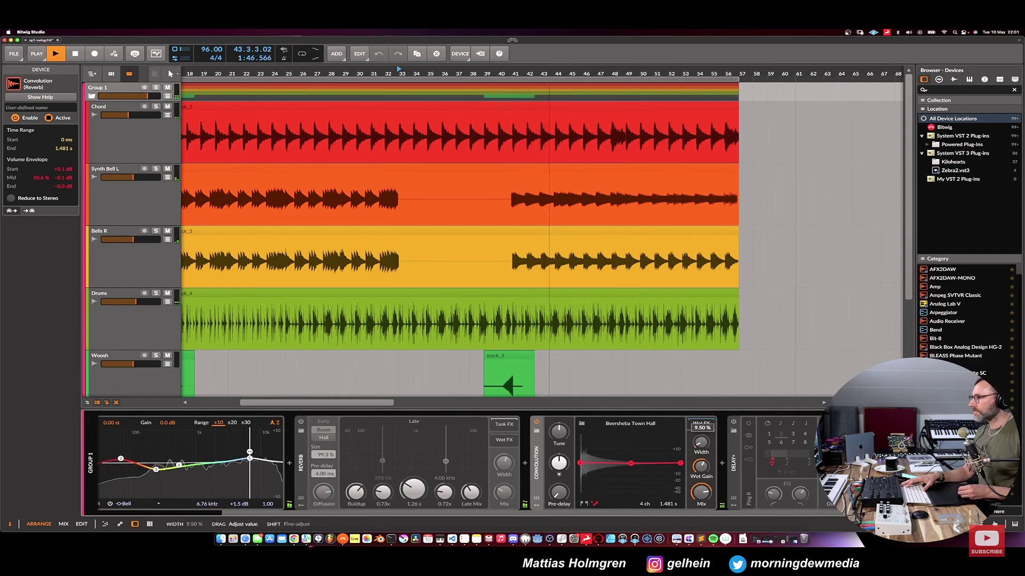
pyautogui.press('space')
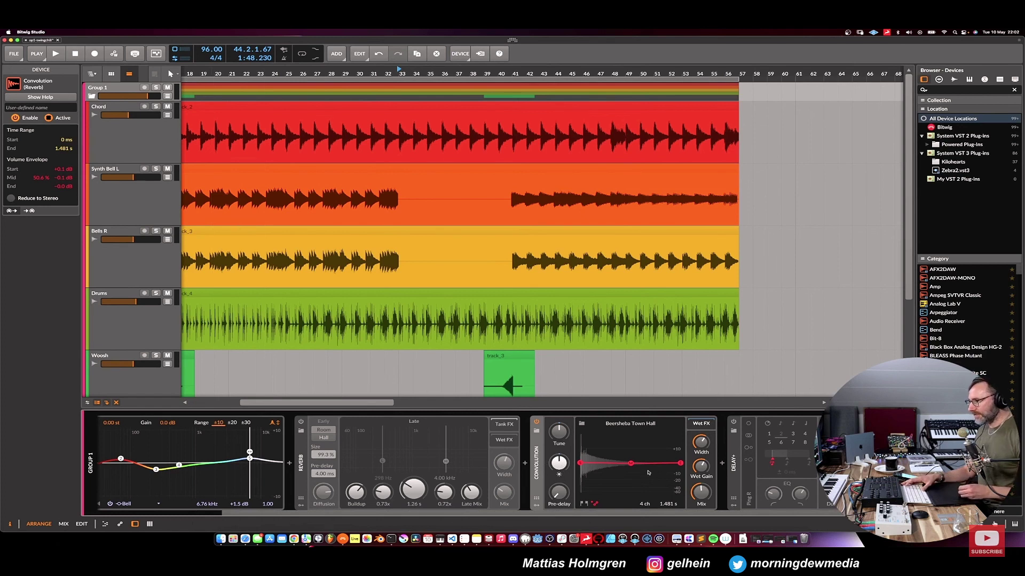
# - Darken Convolution's Brightness and audition the reverb at 100 % and lower Mix settings, trying the Pre-delay during playback
pyautogui.moveTo(559, 463); pyautogui.dragTo(558, 470)
pyautogui.press('space')
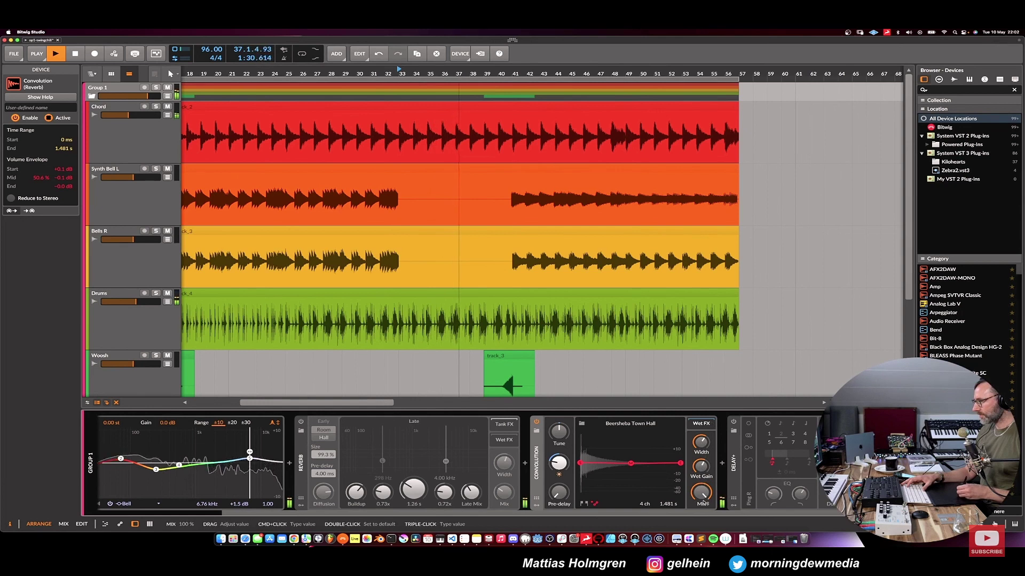
pyautogui.moveTo(569, 497); pyautogui.dragTo(569, 477)
pyautogui.moveTo(701, 493); pyautogui.dragTo(701, 510)
pyautogui.moveTo(559, 492); pyautogui.dragTo(559, 505)
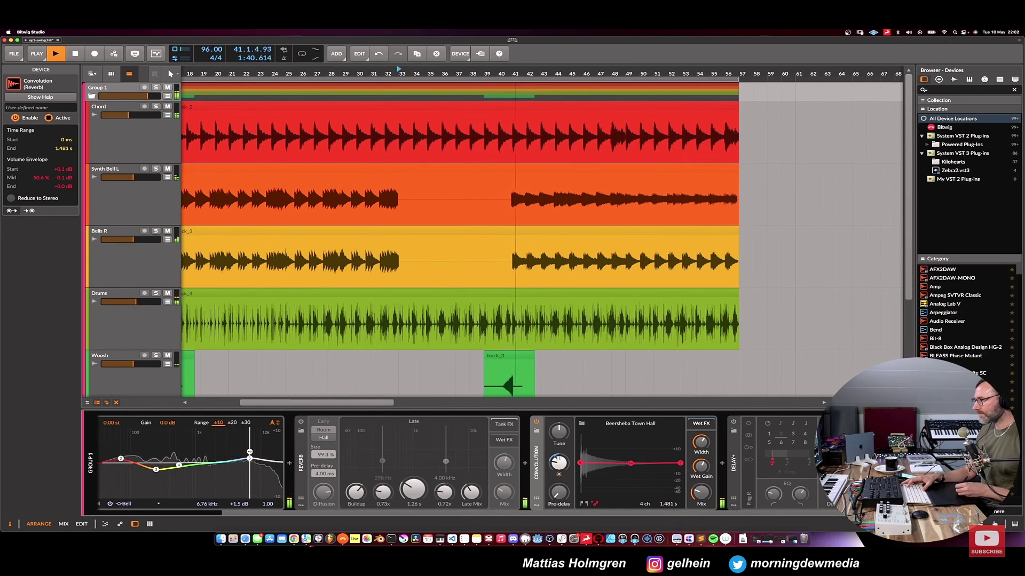
# - Audition Convolution's Tune down to -11.33 st during playback, and bring it back close to neutral
pyautogui.moveTo(559, 432); pyautogui.dragTo(559, 443)
pyautogui.moveTo(701, 492); pyautogui.dragTo(701, 478)
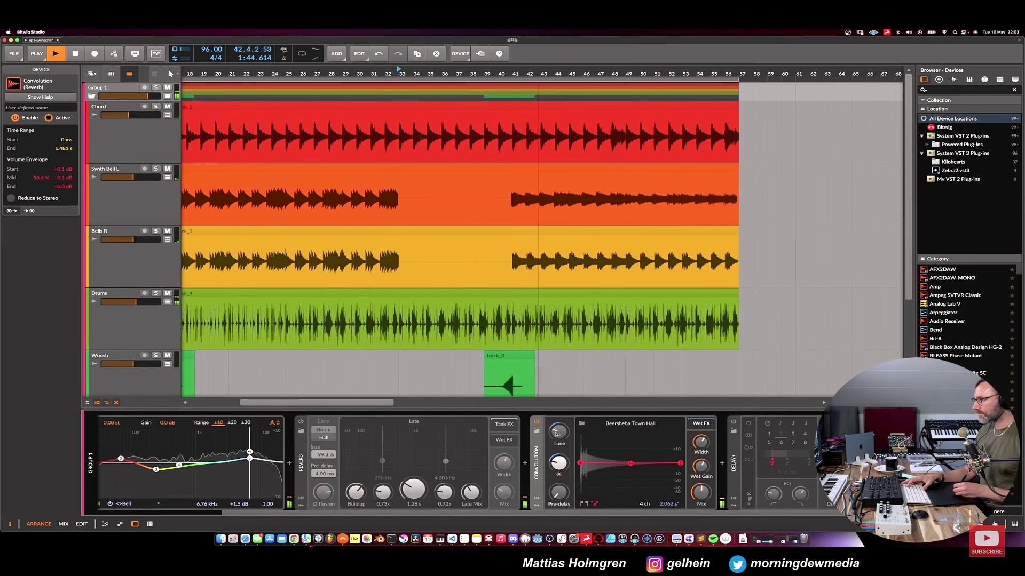
pyautogui.moveTo(558, 433); pyautogui.dragTo(559, 463)
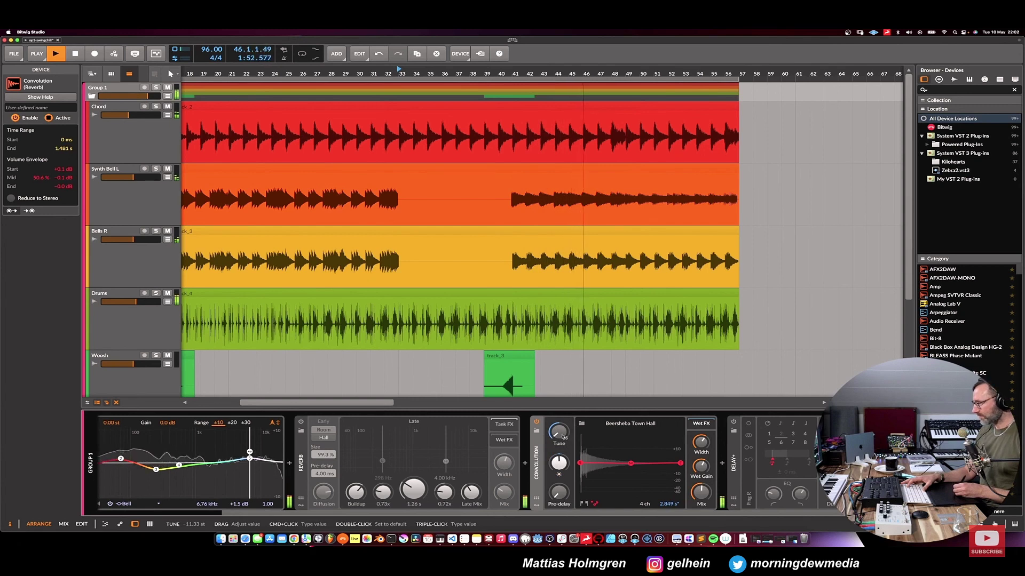
pyautogui.press('space')
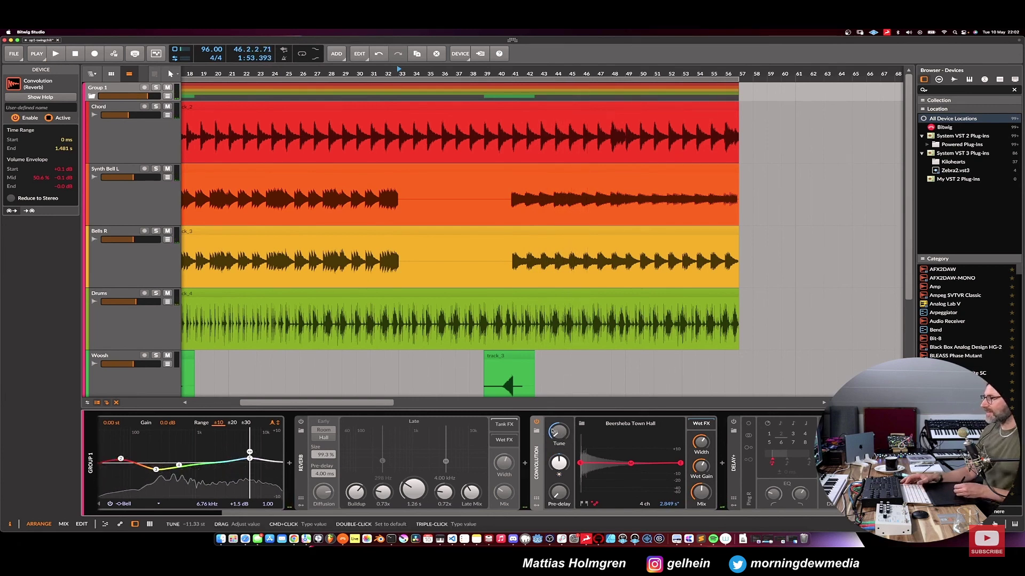
pyautogui.moveTo(558, 435); pyautogui.dragTo(558, 422)
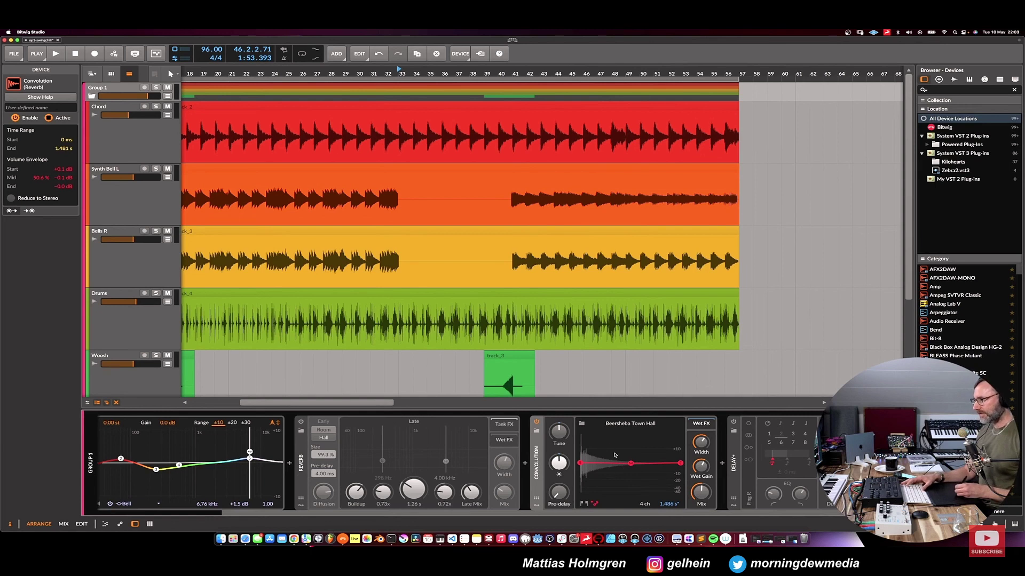
# - Raise the impulse volume envelope's midpoint to +3.0 dB and its end to +4.7 dB while playing the song
pyautogui.press('space')
pyautogui.moveTo(631, 462); pyautogui.dragTo(632, 451)
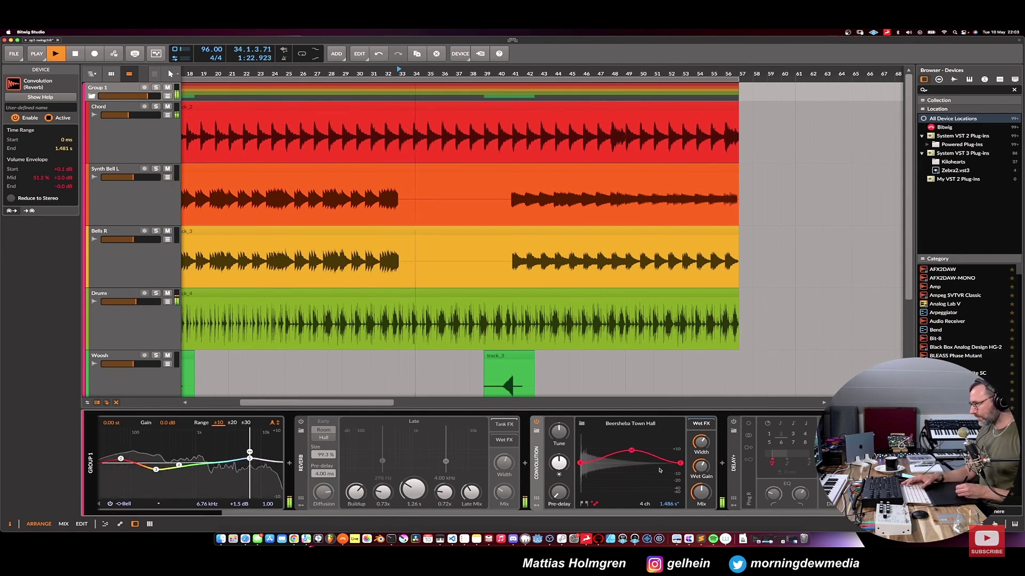
pyautogui.moveTo(681, 462); pyautogui.dragTo(680, 441)
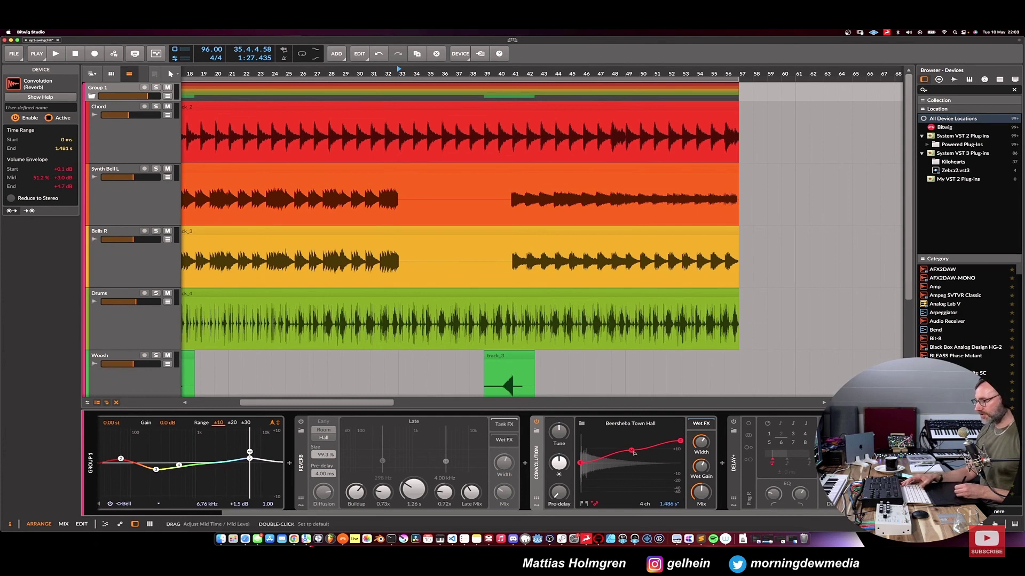
# - Audition a fade-in impulse envelope with the start at -∞ dB, the midpoint at +5.2 dB and the end at +6.0 dB
pyautogui.press('space')
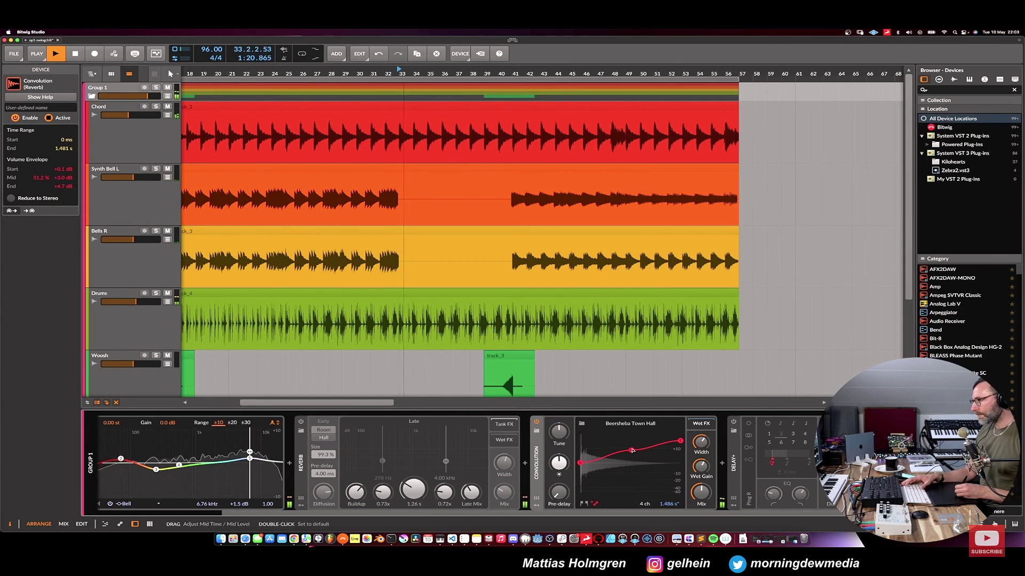
pyautogui.moveTo(632, 451); pyautogui.dragTo(680, 431)
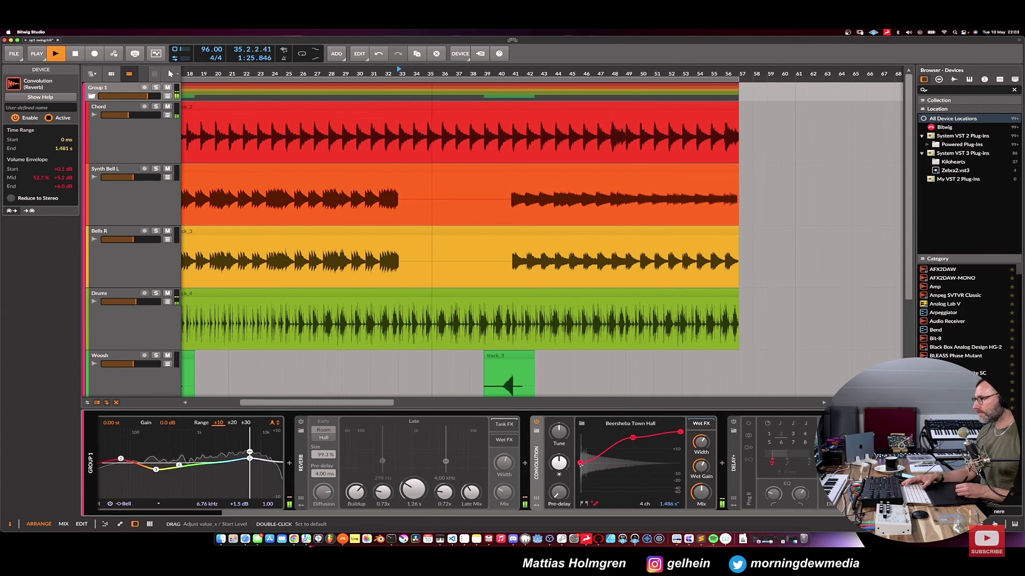
pyautogui.moveTo(581, 463); pyautogui.dragTo(582, 494)
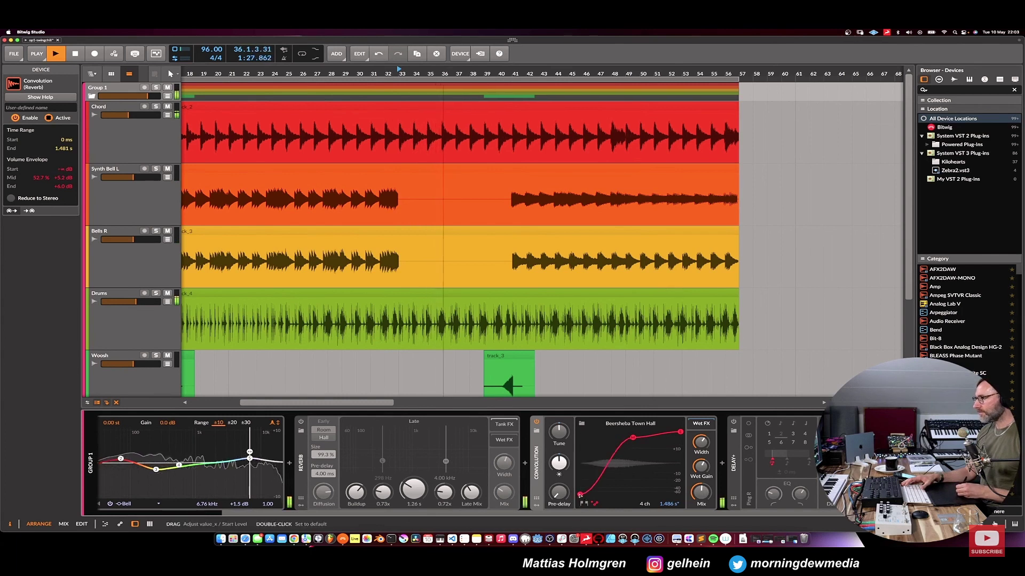
# - Flatten the impulse volume envelope back to about 0 dB at its start, midpoint and end, and stop playback
pyautogui.moveTo(581, 495); pyautogui.dragTo(580, 464)
pyautogui.moveTo(632, 438); pyautogui.dragTo(628, 465)
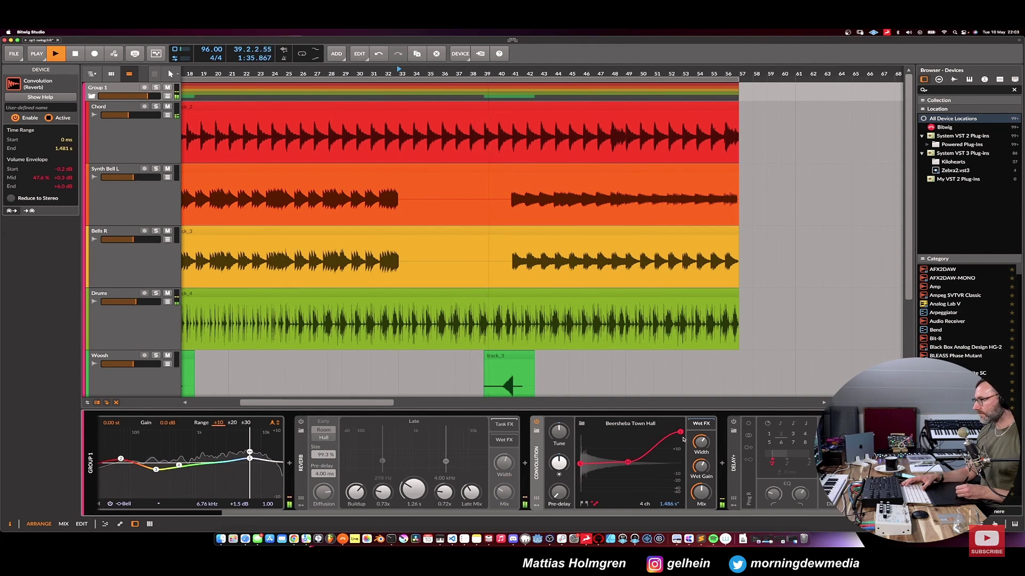
pyautogui.moveTo(680, 432); pyautogui.dragTo(630, 464)
pyautogui.press('space')
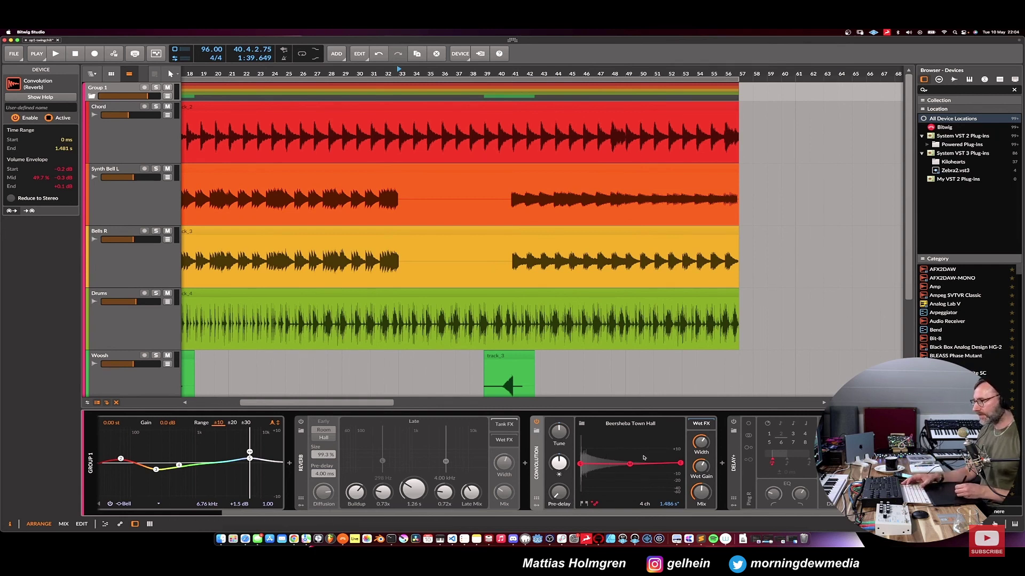
# - Replace the Convolution preset with the synthetic impulse Atonal Stasis (8.6s)
pyautogui.click(537, 431)
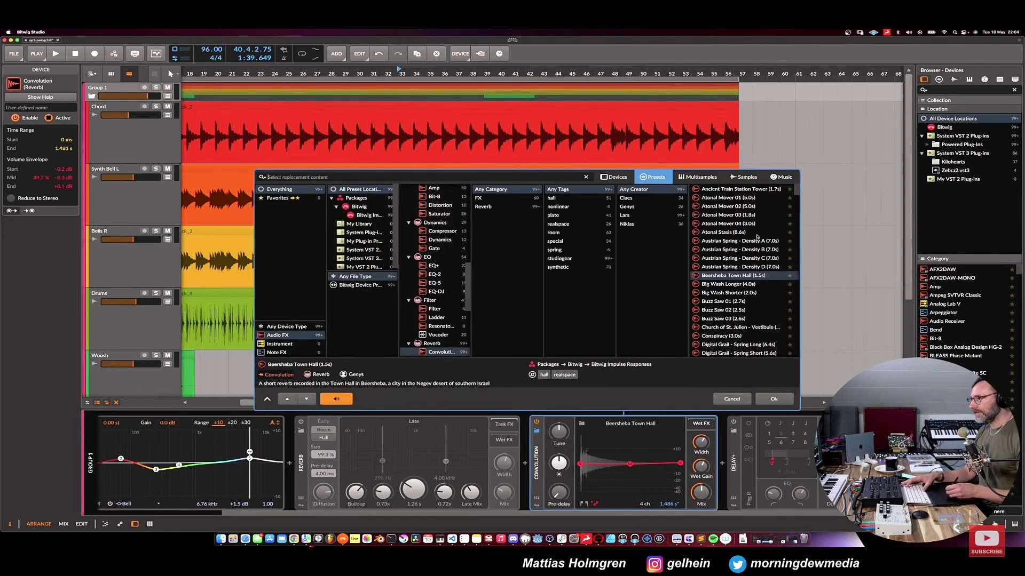
pyautogui.scroll(-2, 794, 192)
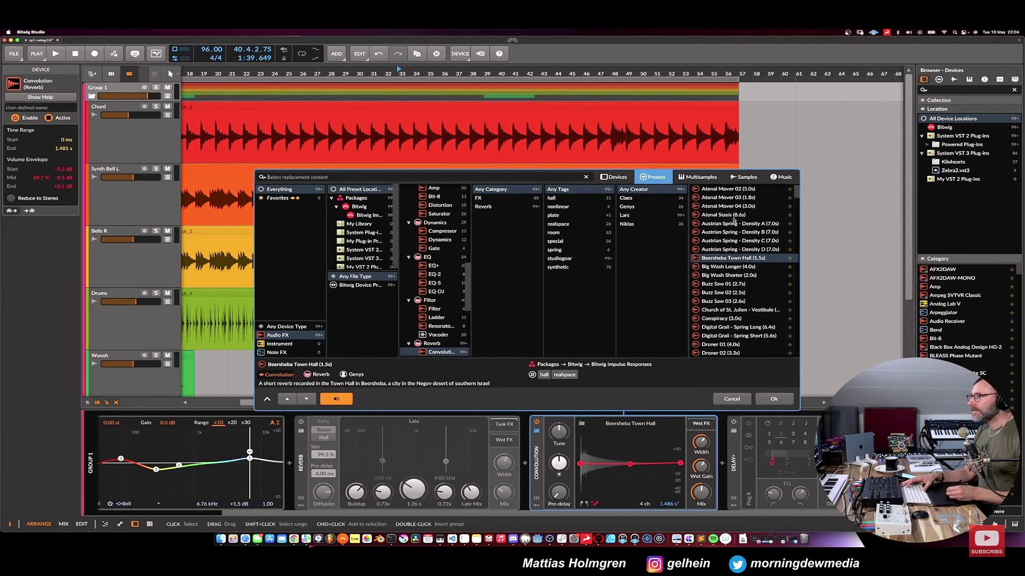
pyautogui.click(725, 216)
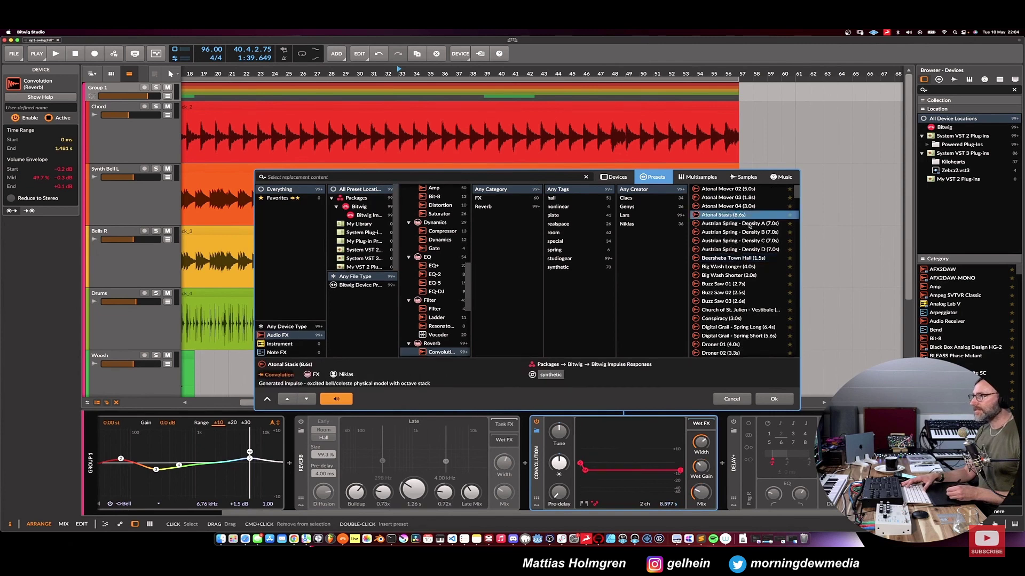
pyautogui.click(774, 399)
# - Play the song through the Atonal Stasis impulse with Mix at maximum, and set Brightness to -0.3 dB
pyautogui.press('space')
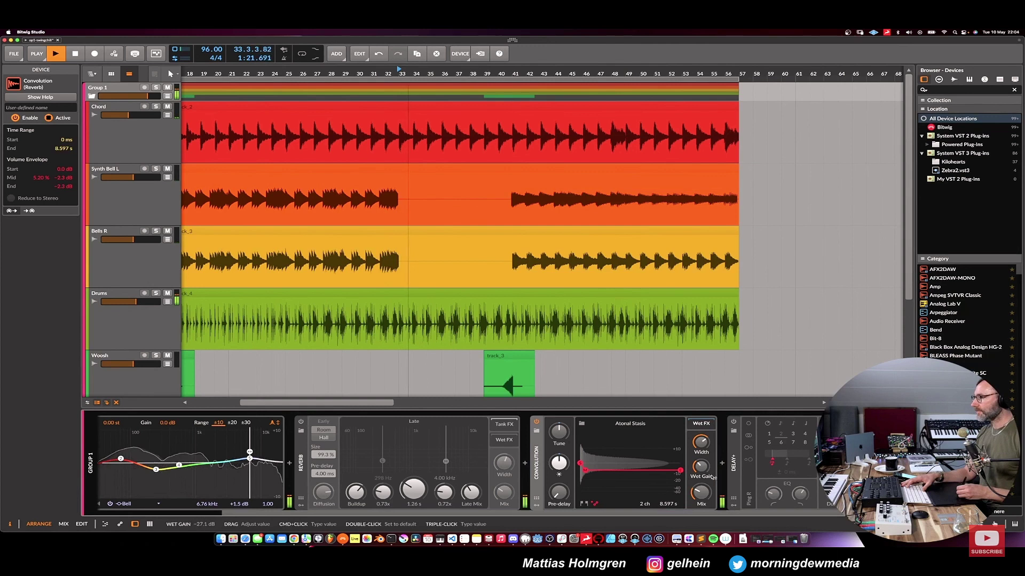
pyautogui.moveTo(700, 492); pyautogui.dragTo(701, 459)
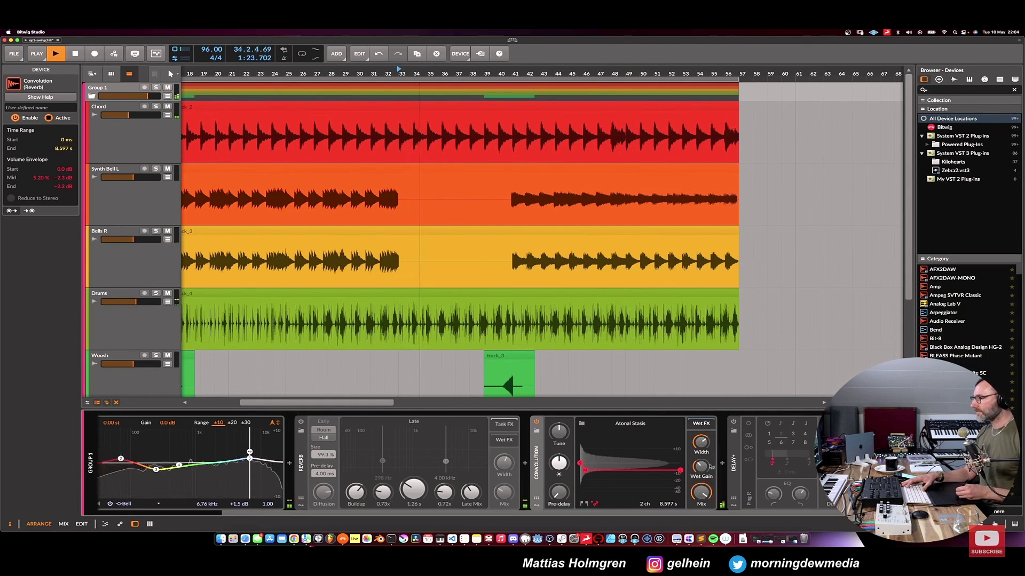
pyautogui.moveTo(559, 463)
pyautogui.mouseDown()
pyautogui.moveTo(559, 489)
pyautogui.moveTo(559, 460)
pyautogui.mouseUp()
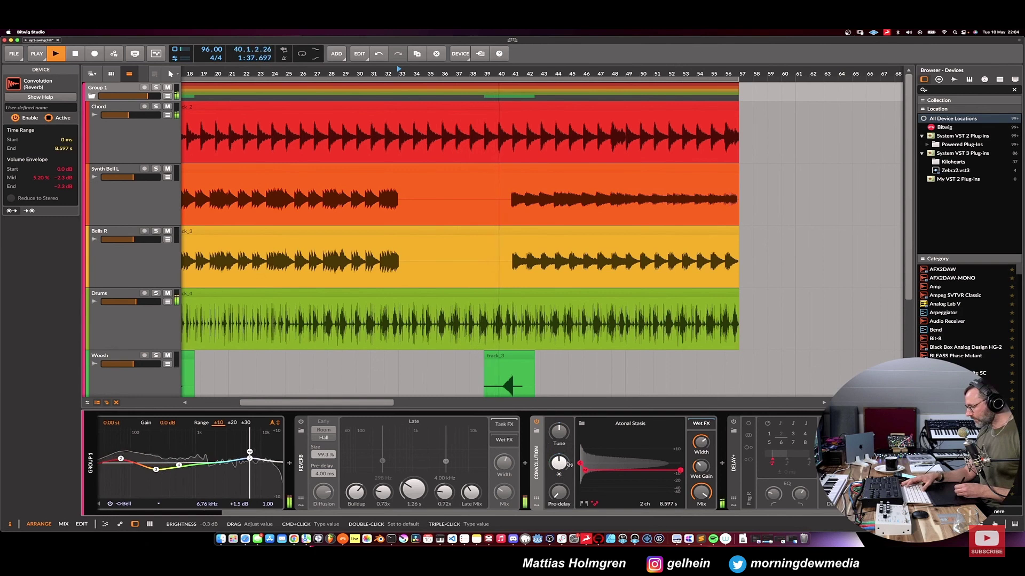
pyautogui.press('space')
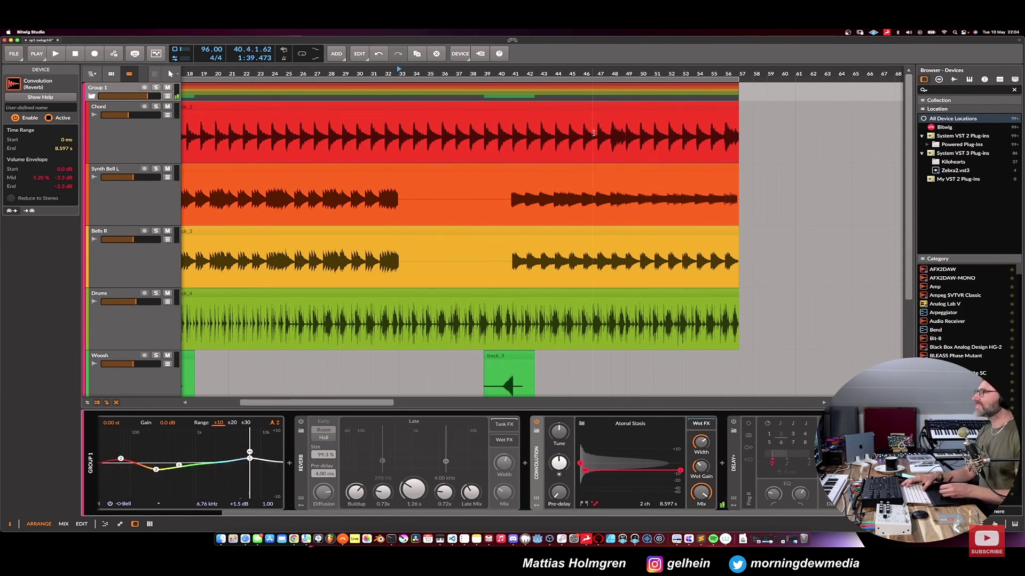
# - Zoom the arrangement out to show the whole song
pyautogui.scroll(-3, 612, 72)
pyautogui.scroll(-3, 612, 73)
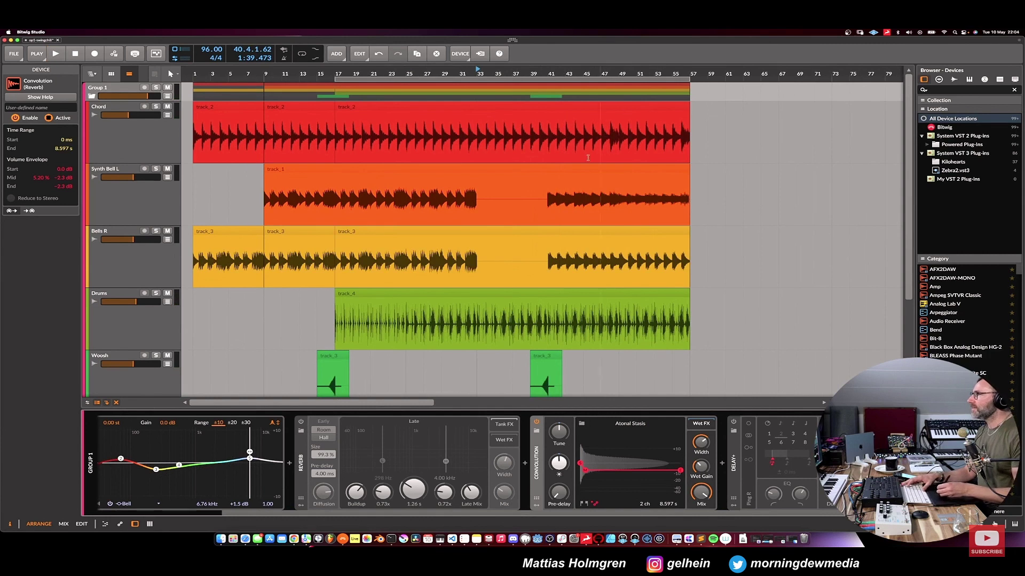
# - Insert Delay+ after Kontakt on the instrument track and set its pattern to ping-pong starting on the left (Ping L)
pyautogui.scroll(-3, 416, 337)
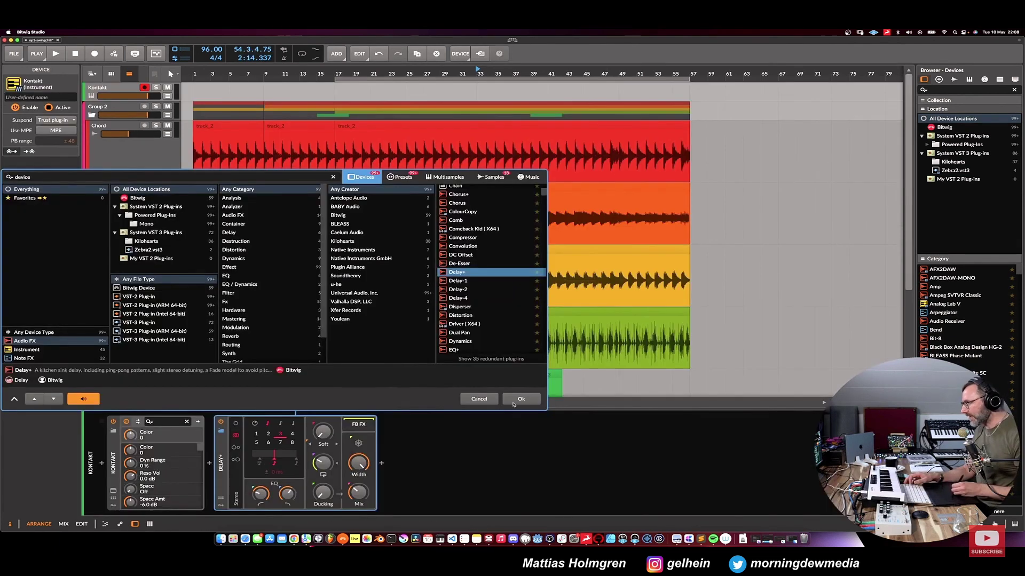
pyautogui.click(509, 402)
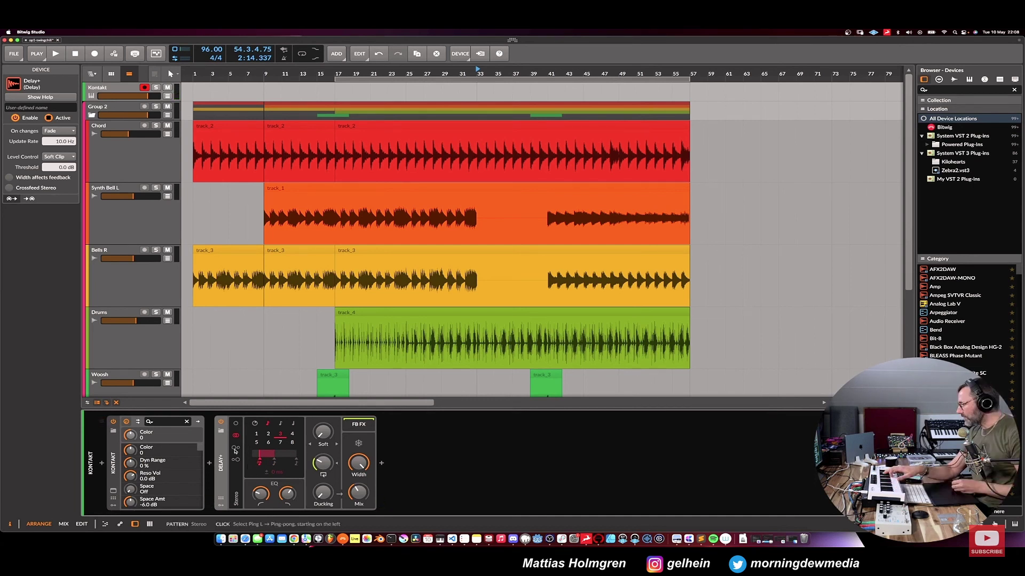
pyautogui.click(235, 450)
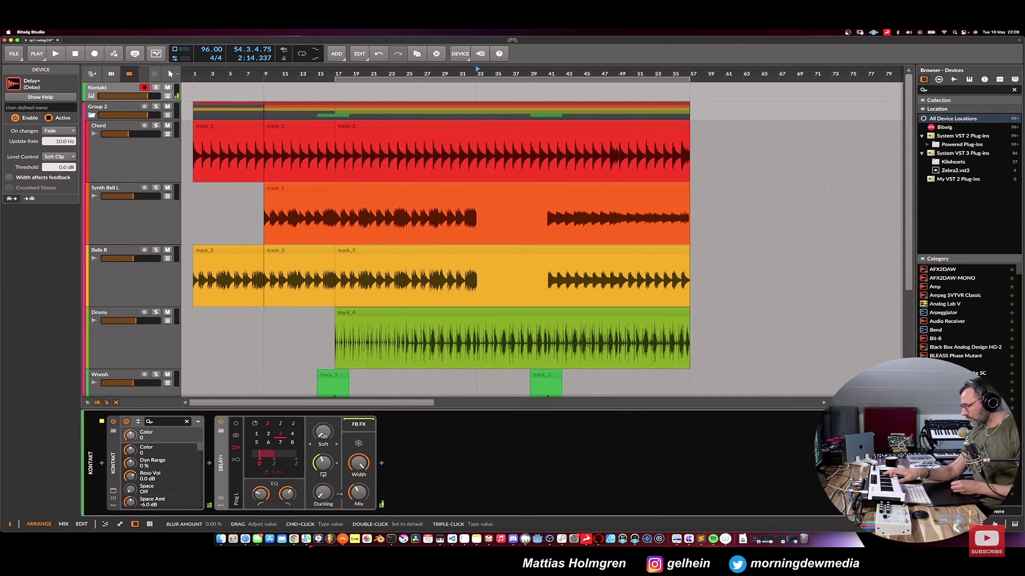
# - Raise the Soft Blur Amount of Delay+ to about 39.7 % and increase its Feedback
pyautogui.moveTo(325, 435); pyautogui.dragTo(323, 422)
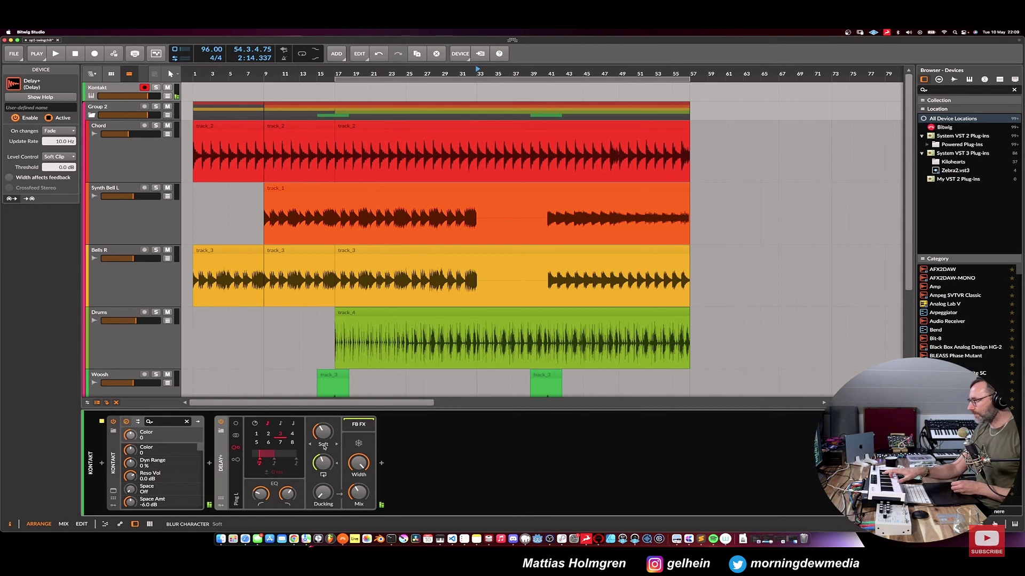
pyautogui.moveTo(324, 465); pyautogui.dragTo(322, 447)
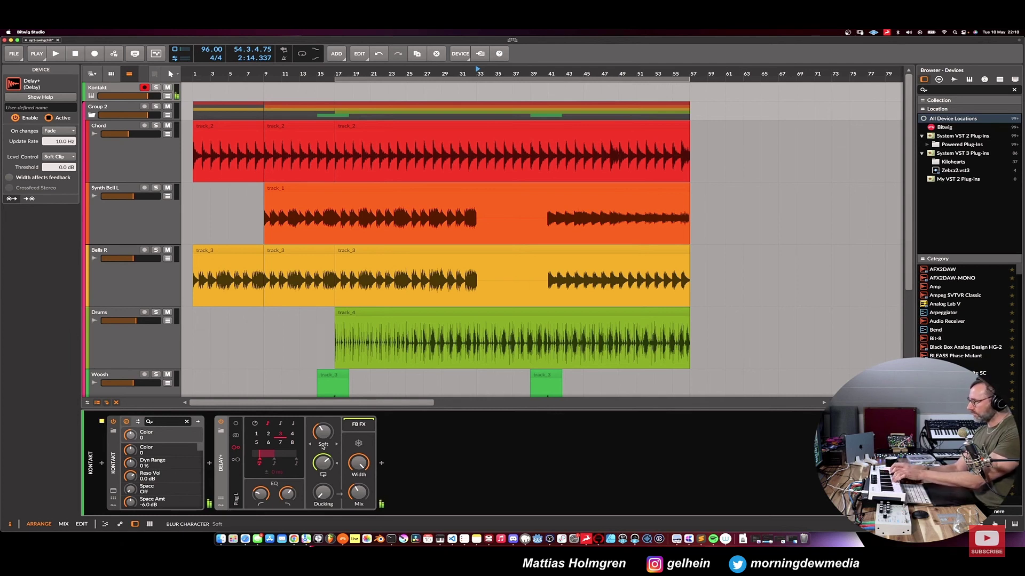
pyautogui.moveTo(323, 464); pyautogui.dragTo(323, 453)
# - Set the Delay+ Mix to about 45.7 % and adjust the cutoff of its EQ section
pyautogui.moveTo(359, 492); pyautogui.dragTo(358, 484)
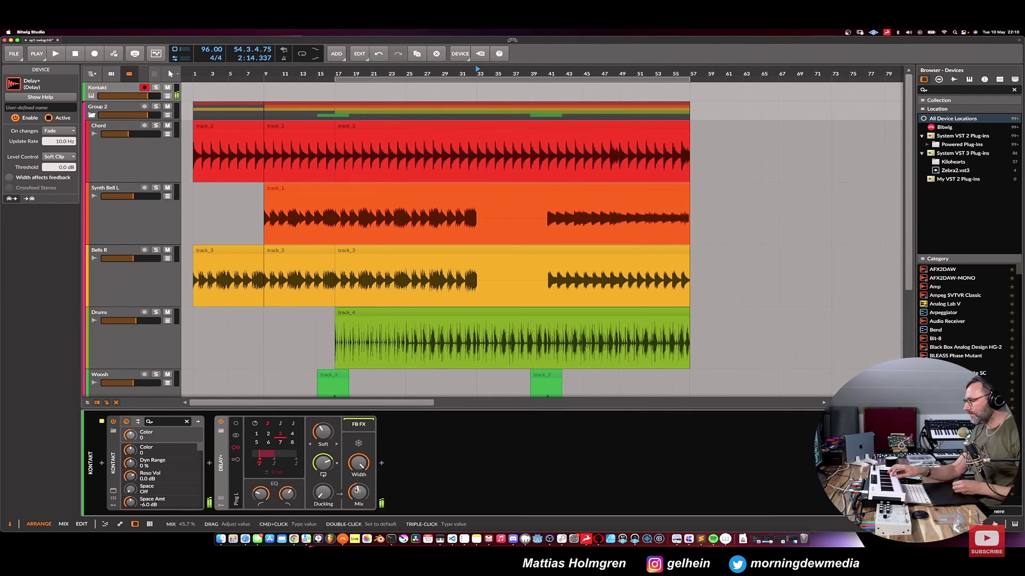
pyautogui.moveTo(287, 494); pyautogui.dragTo(287, 496)
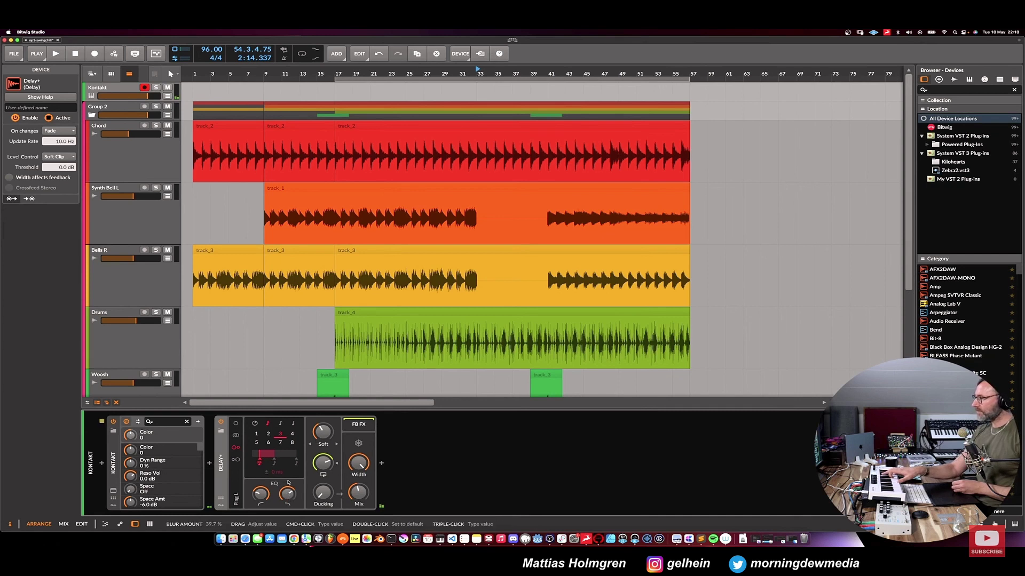
pyautogui.moveTo(287, 494); pyautogui.dragTo(262, 468)
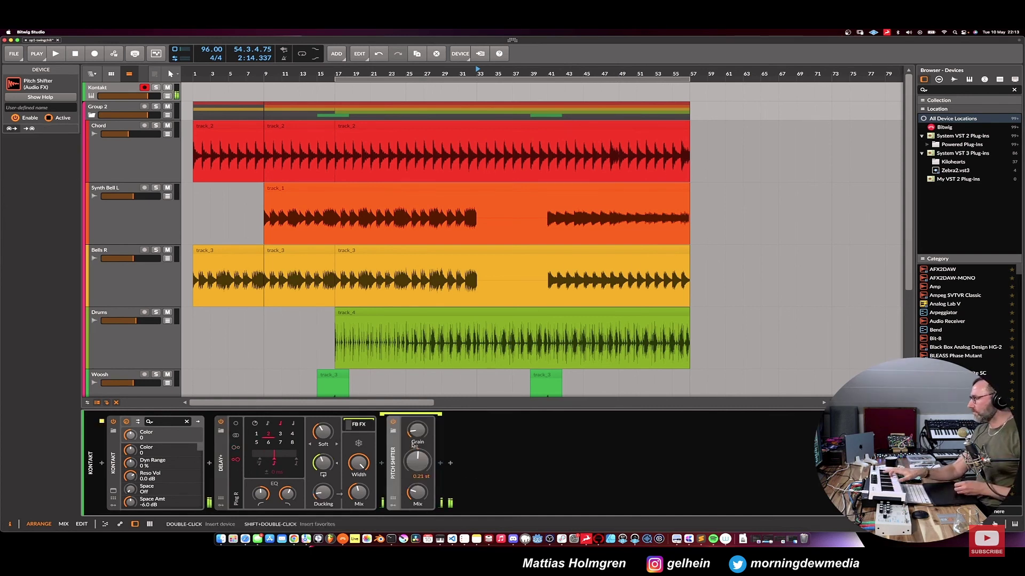
# - Adjust Grain and set the pitch to 12.00 st on the delay's feedback Pitch Shifter, and raise Delay+ Feedback to 106 %
pyautogui.moveTo(417, 435); pyautogui.dragTo(418, 403)
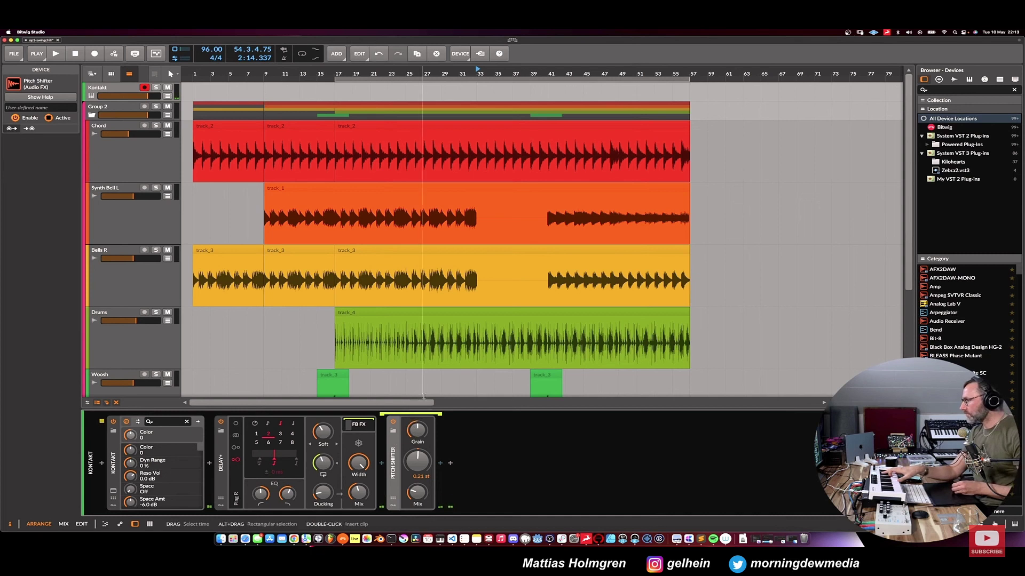
pyautogui.moveTo(418, 472)
pyautogui.mouseDown()
pyautogui.moveTo(418, 451)
pyautogui.moveTo(419, 461)
pyautogui.mouseUp()
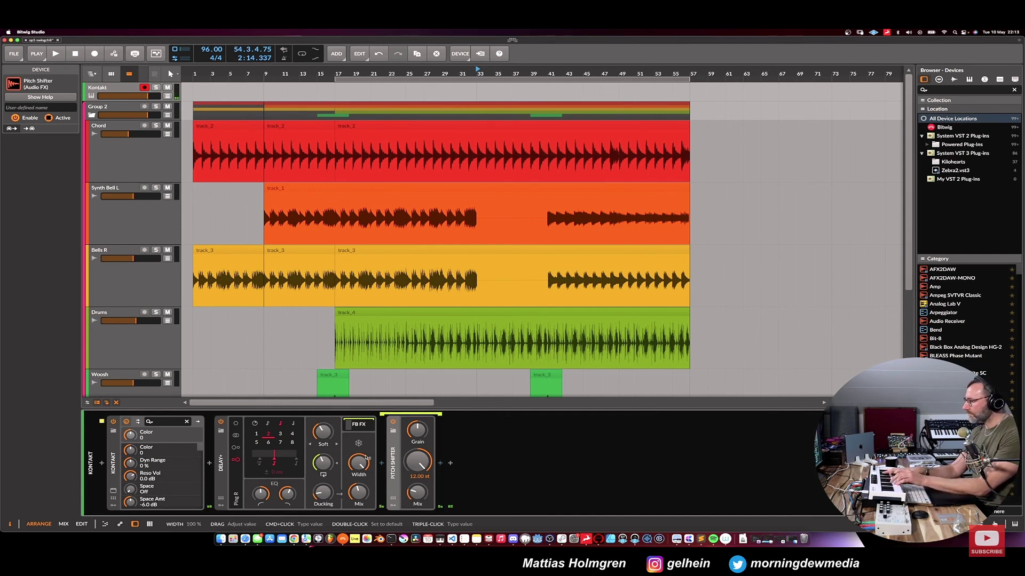
pyautogui.moveTo(323, 464); pyautogui.dragTo(318, 454)
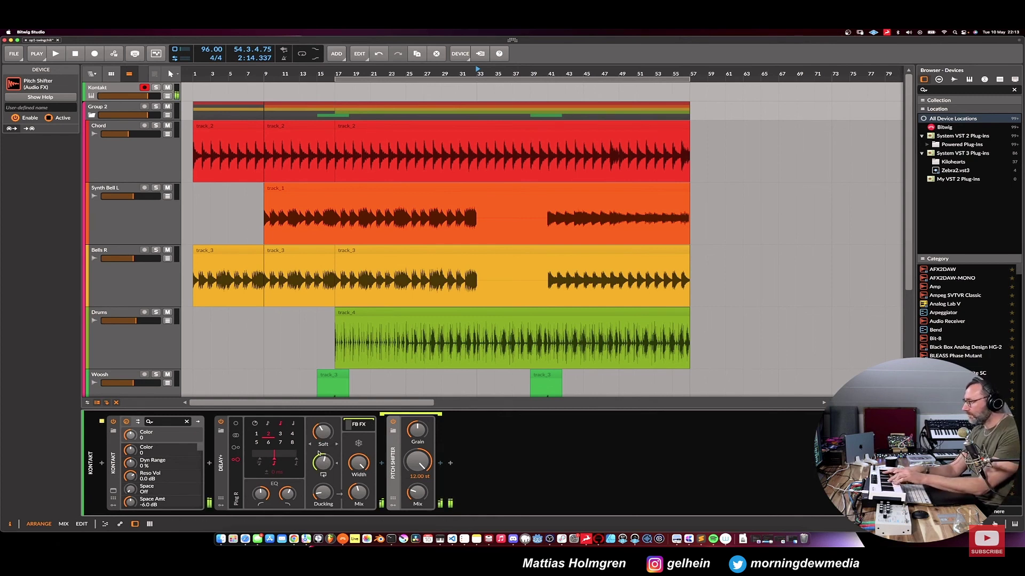
pyautogui.moveTo(318, 453); pyautogui.dragTo(323, 446)
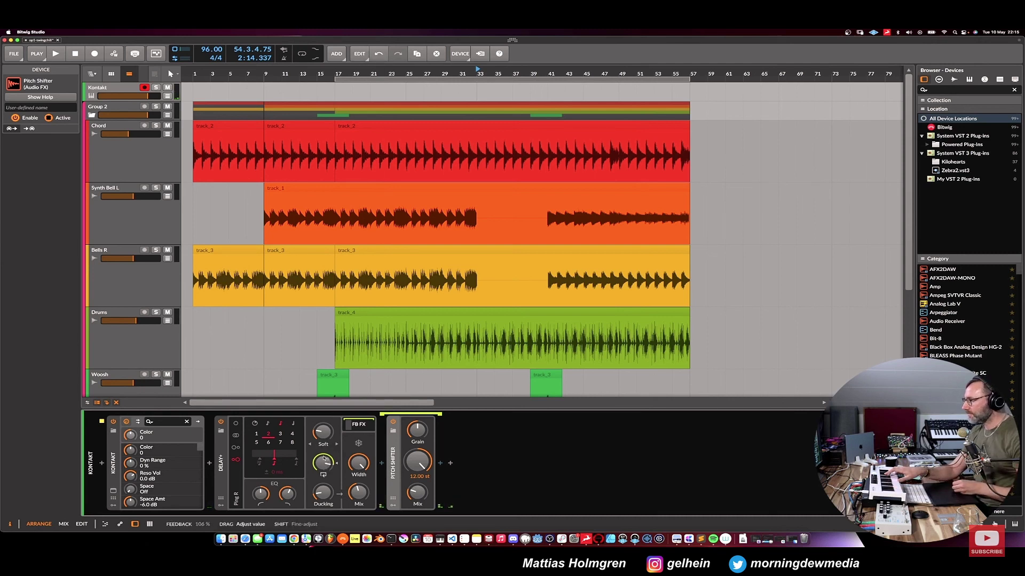
# - Switch the Delay+ blur character to Space, adjust its Blur Amount, and set Mix to about 25.3 %
pyautogui.click(324, 444)
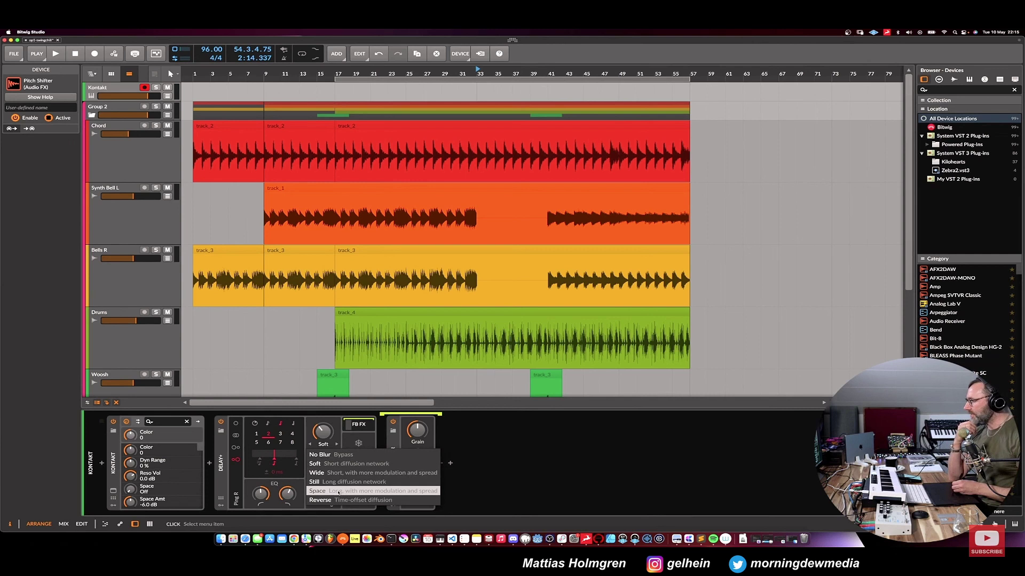
pyautogui.click(351, 491)
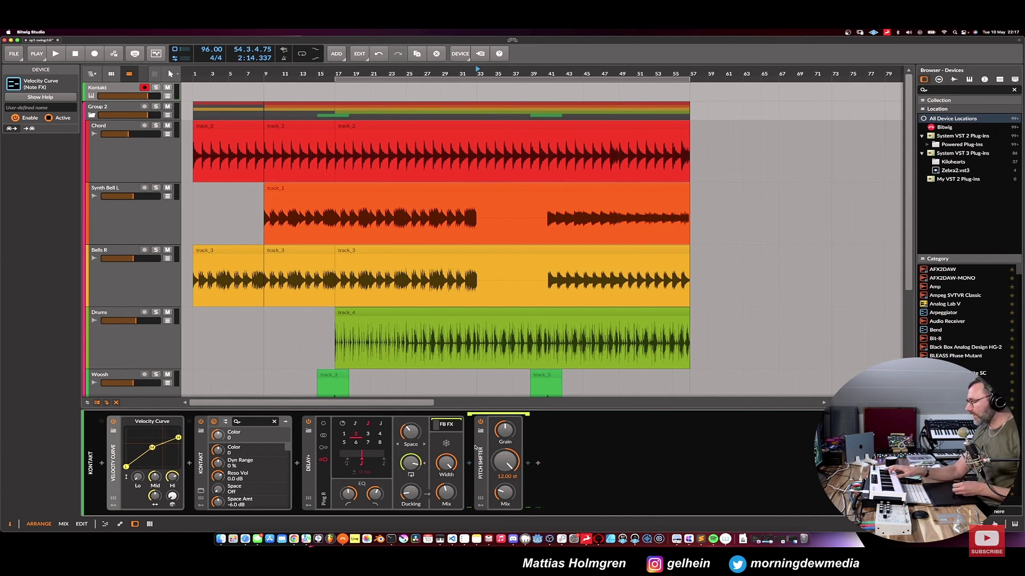
pyautogui.moveTo(411, 430); pyautogui.dragTo(408, 411)
pyautogui.moveTo(446, 495); pyautogui.dragTo(445, 491)
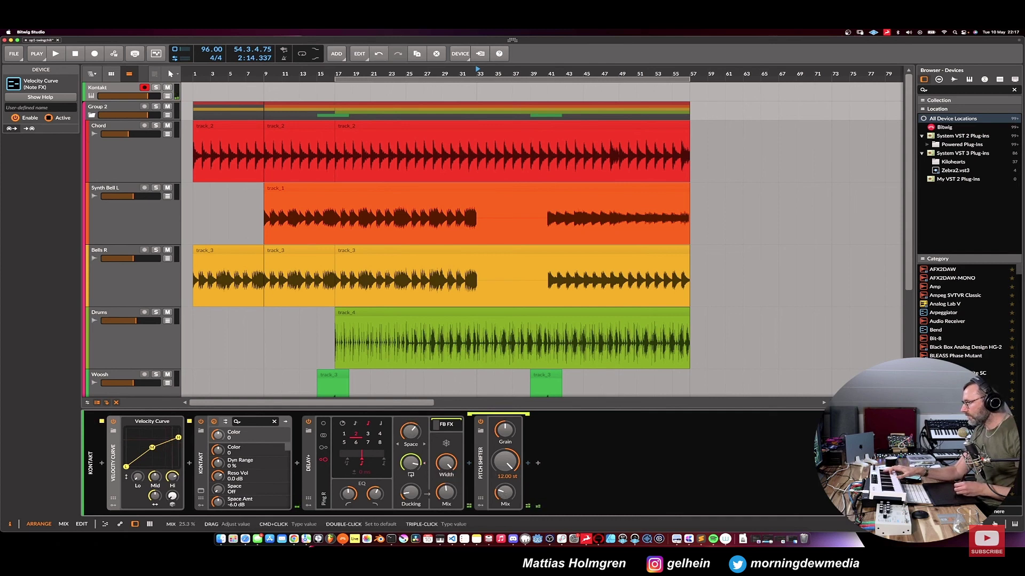